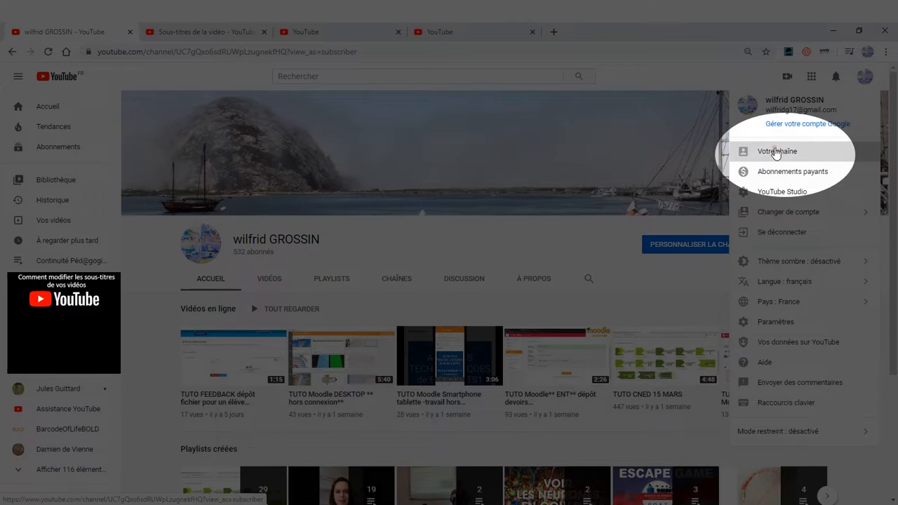
Open YouTube Studio for the channel and search for "psm" to open the details of the "Les Bonnes Pratiques de Laboratoires au PSM type II" video.
click(771, 151)
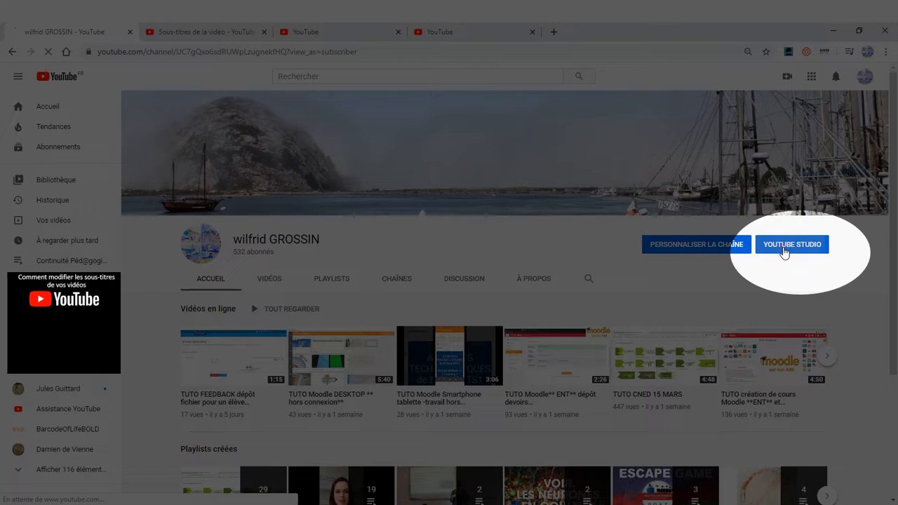
click(785, 250)
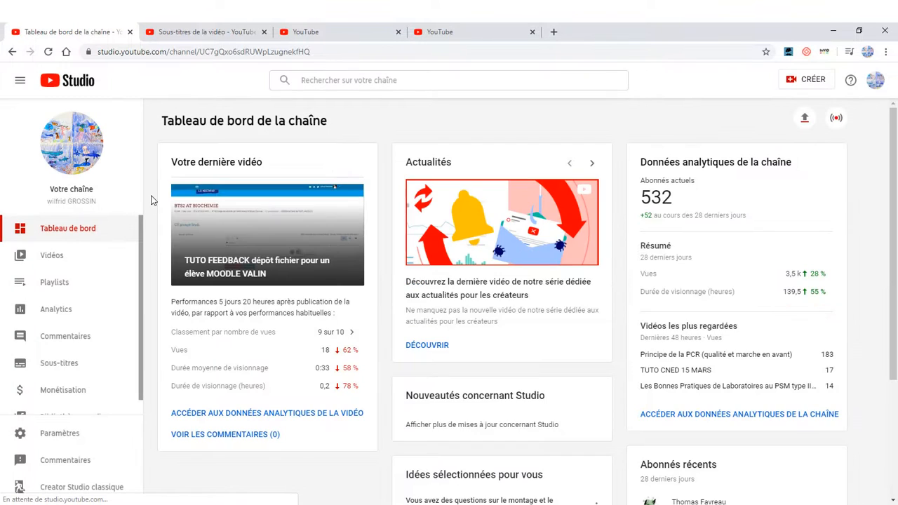
click(317, 83)
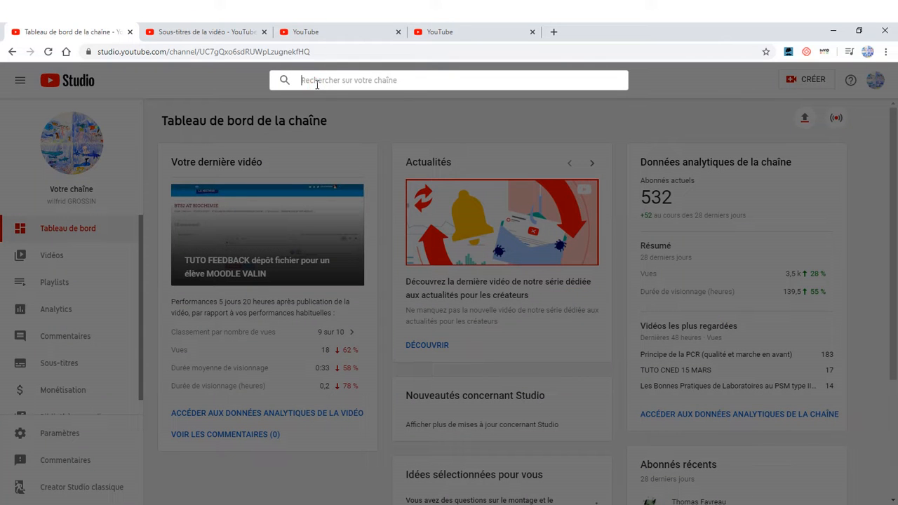
text(p)
key(BackSpace)
text(psm)
key(Return)
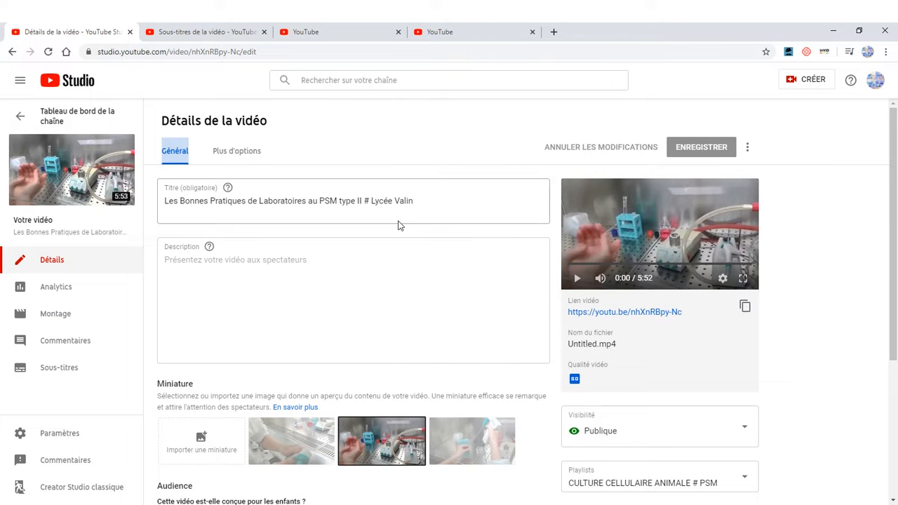
Open the video's subtitles page and examine the automatic French and video-language French tracks.
click(69, 370)
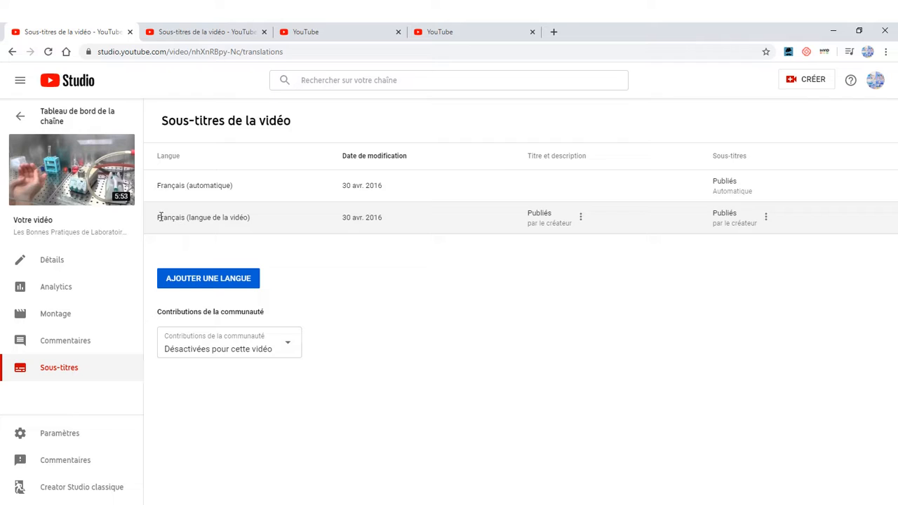
drag(159, 185, 243, 184)
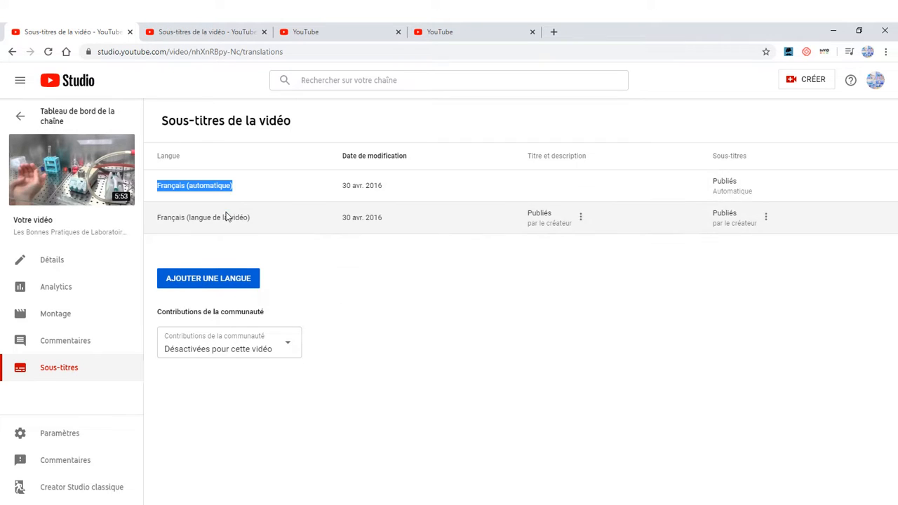
click(226, 216)
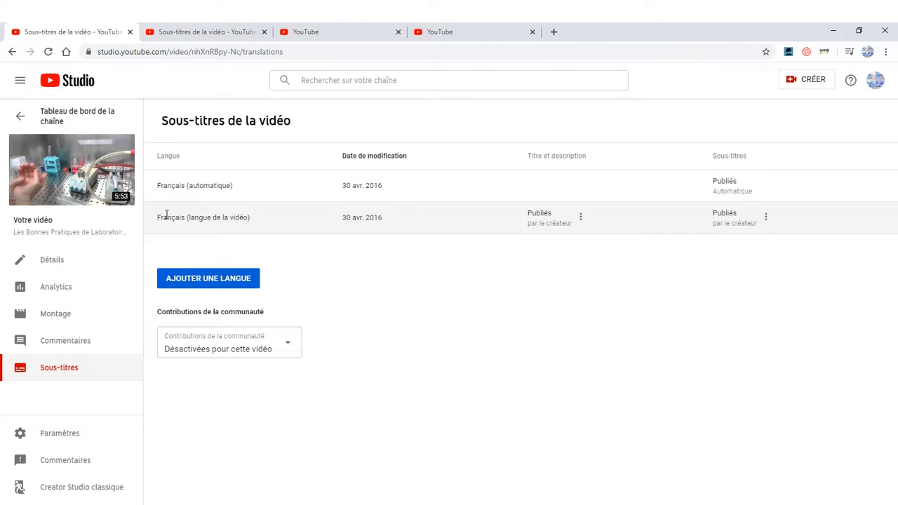
drag(160, 218, 268, 215)
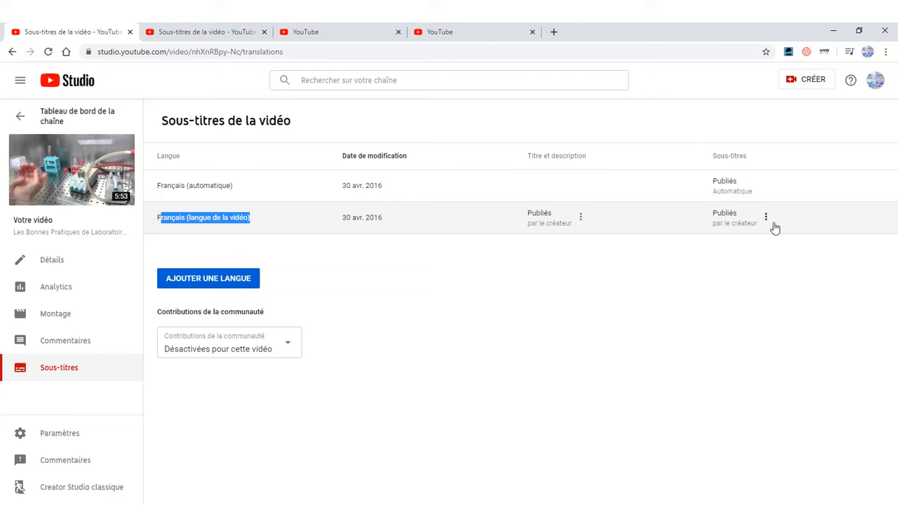
click(197, 185)
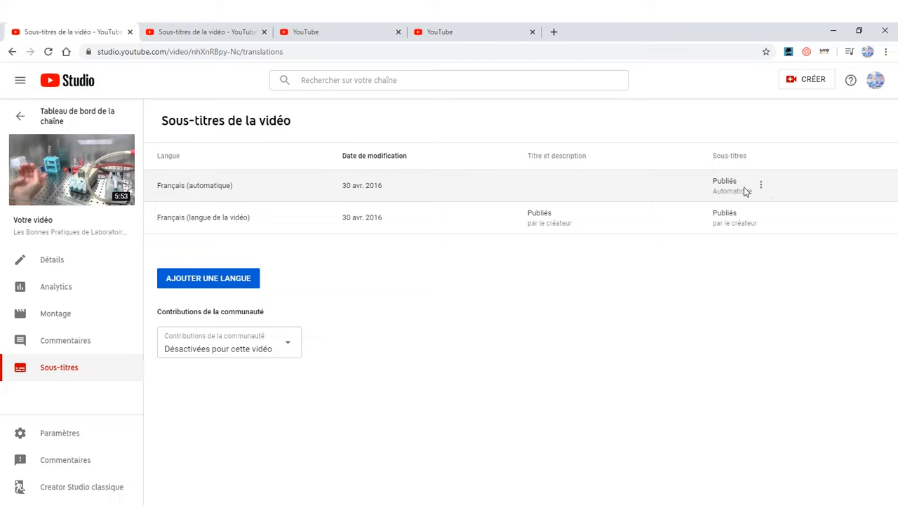
Open the automatic French subtitles in the classic Creator Studio and start modifying them.
click(760, 186)
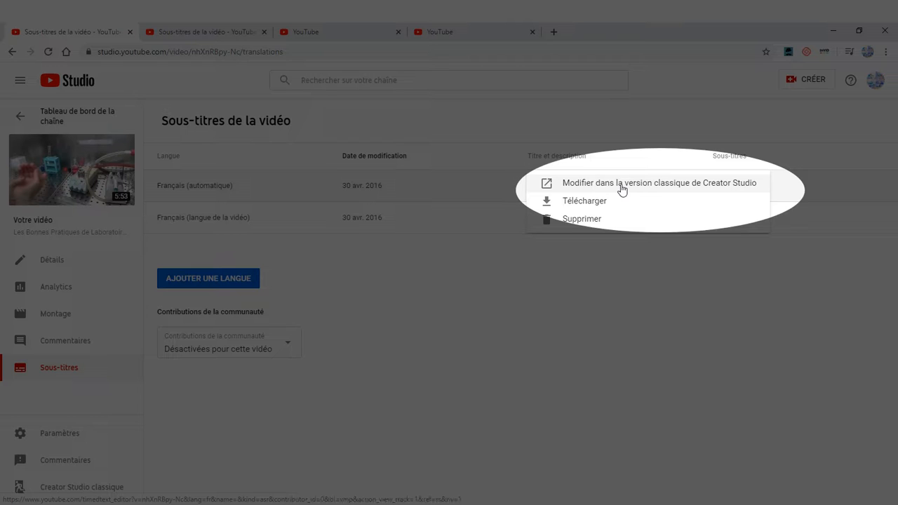
click(621, 186)
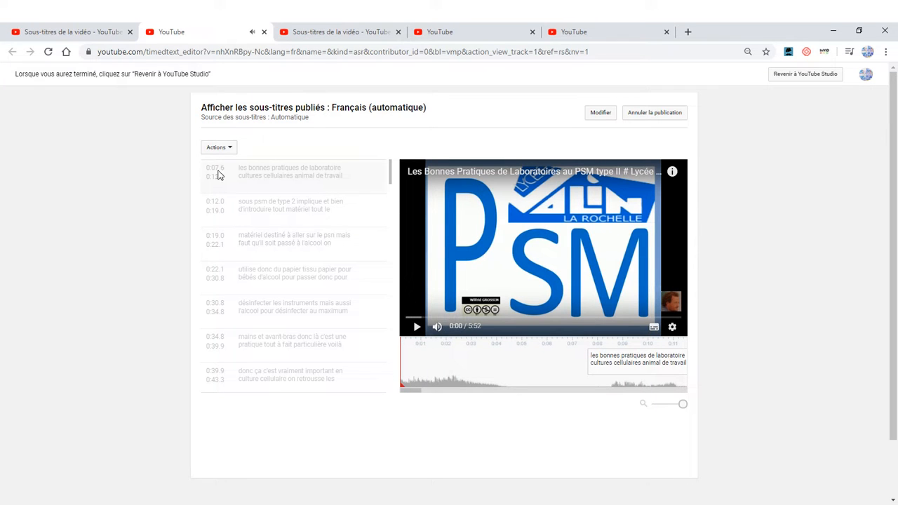
click(600, 114)
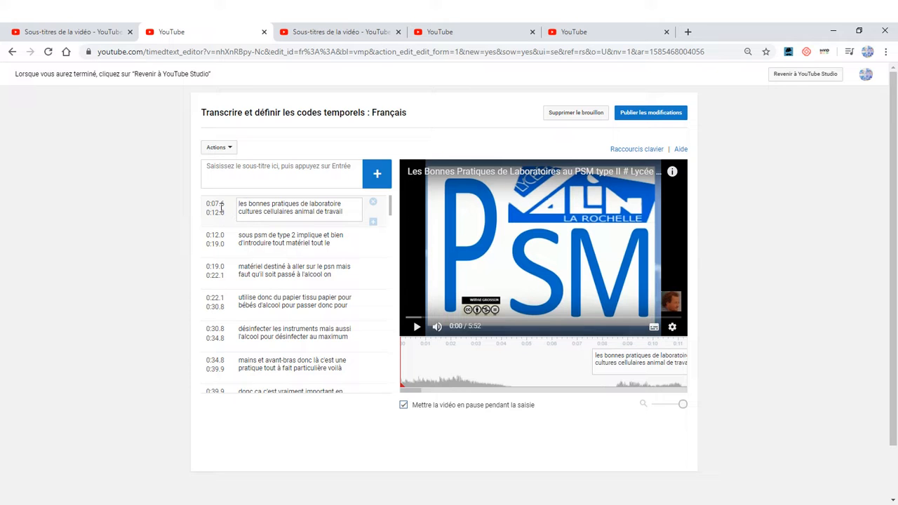
Check the subtitles partway through the video and return to the first subtitle line at 0:07.6.
click(511, 319)
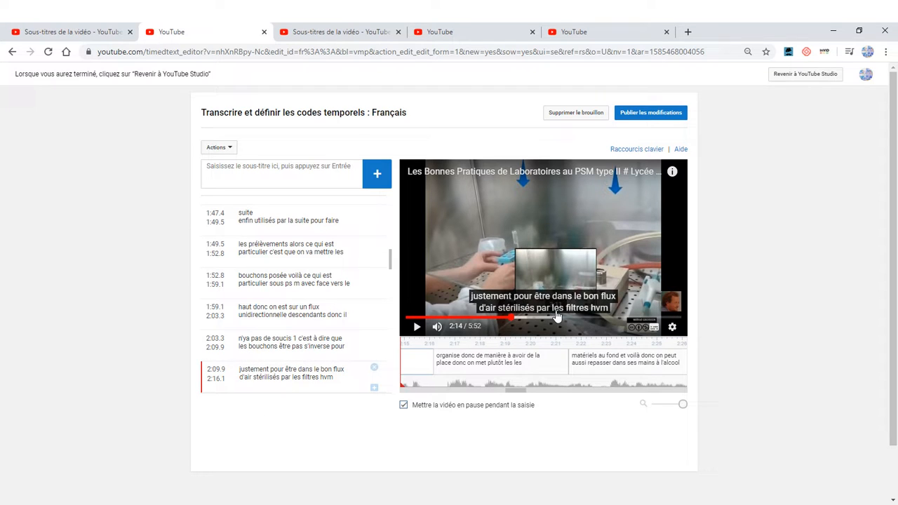
drag(390, 254, 340, 196)
click(282, 205)
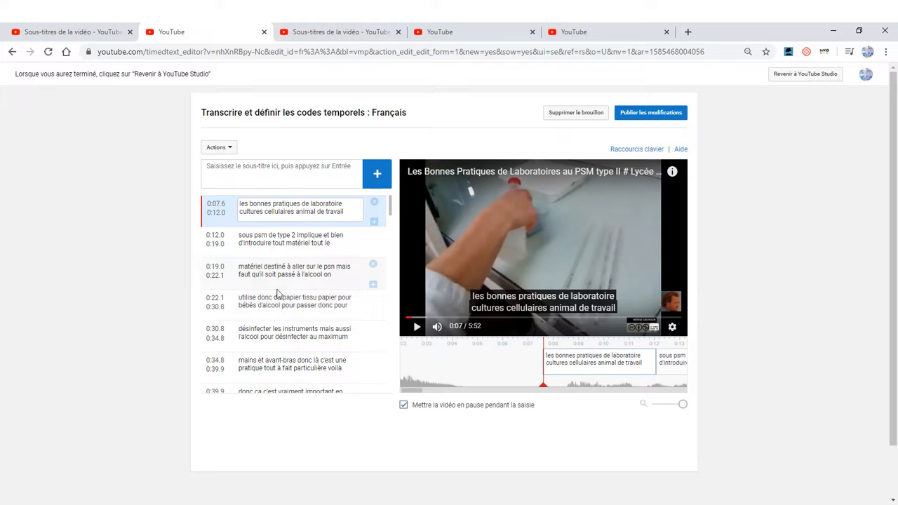
Replace "pour bébés" with "imbibé" in the subtitle line at 0:22.1.
click(276, 300)
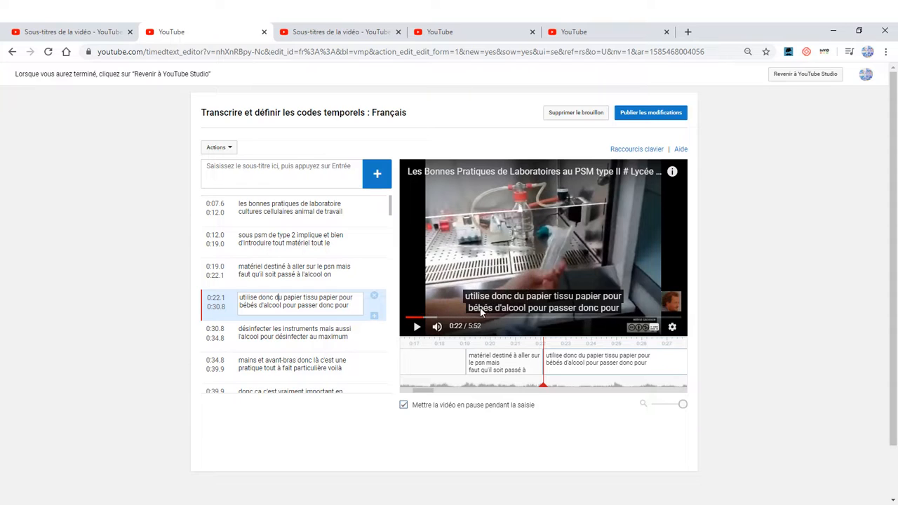
drag(338, 298, 258, 306)
key(BackSpace)
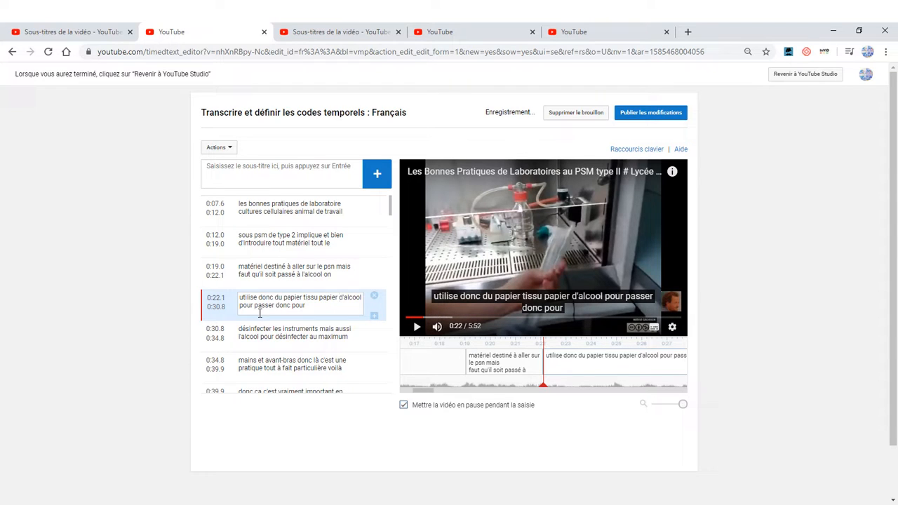
text(imbib)
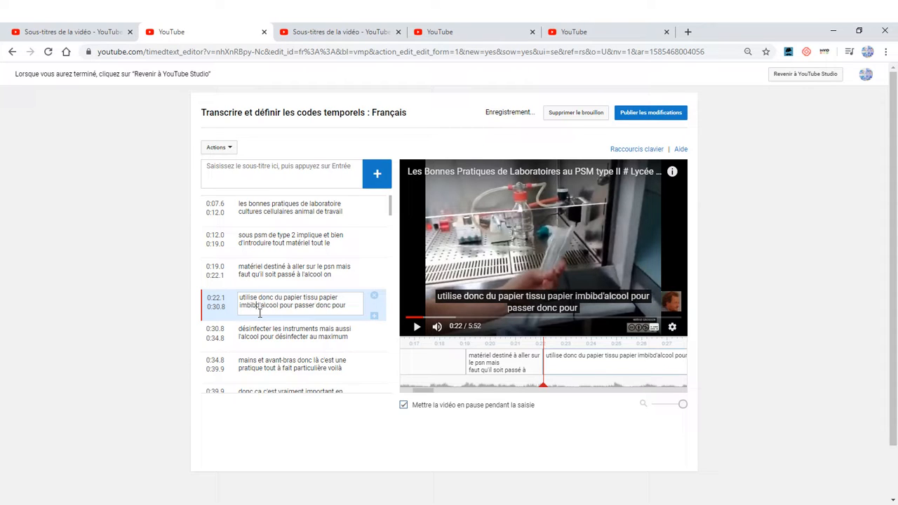
text(é)
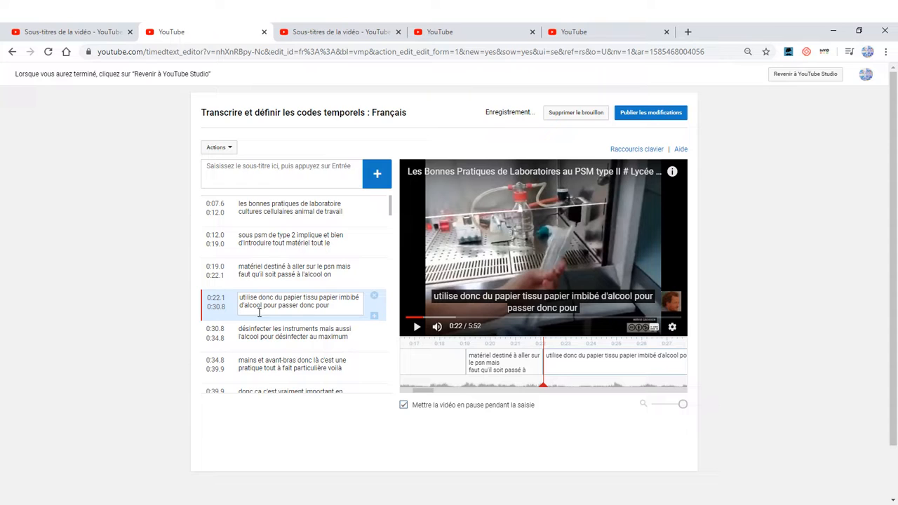
Publish the corrected subtitles, replacing the existing French ones.
click(647, 115)
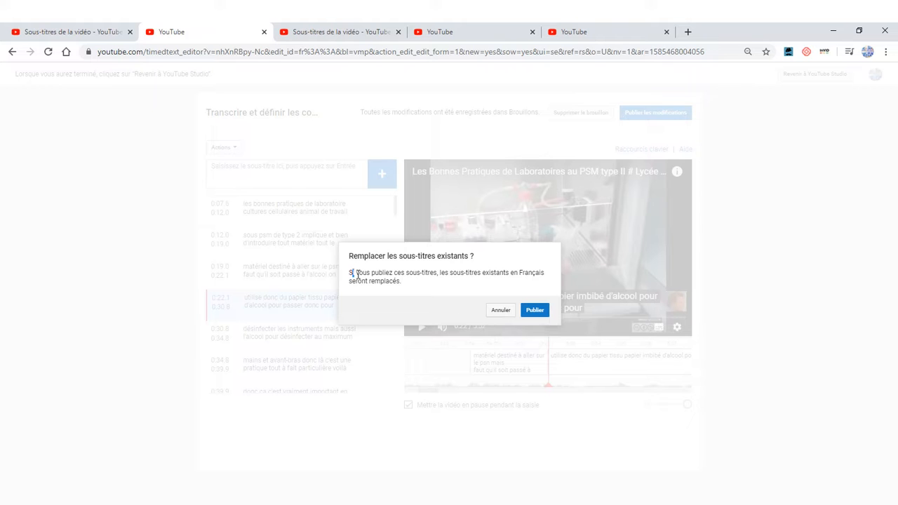
drag(356, 273, 540, 284)
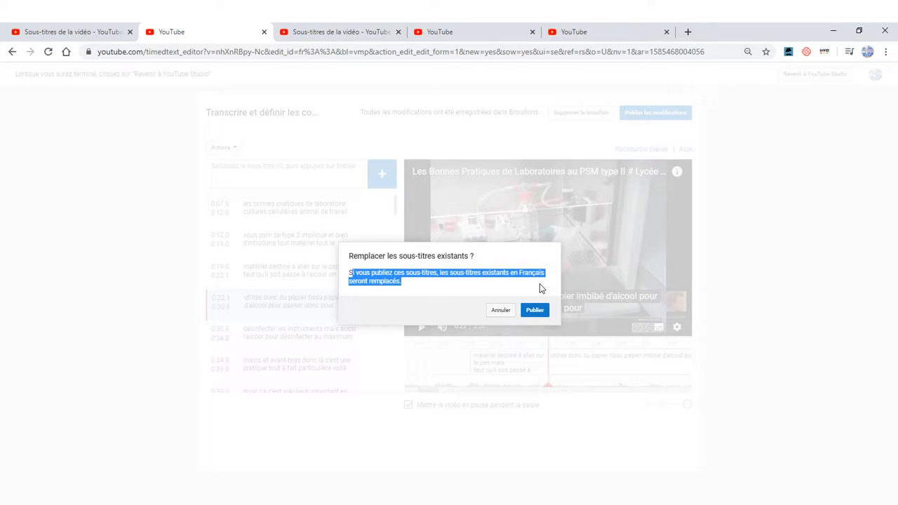
click(536, 312)
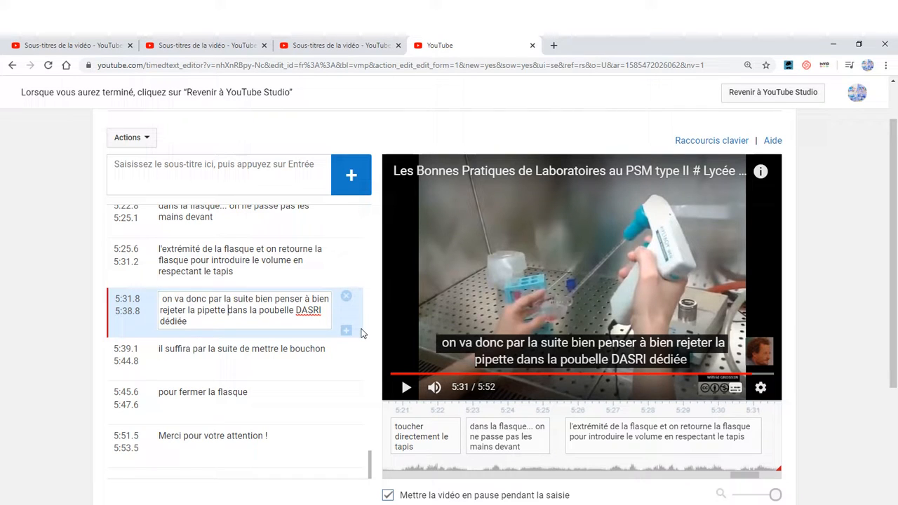
Listen to the subtitle line at 5:31.8 and delete the word "bien" before "penser".
scroll(235, 277, up, 3)
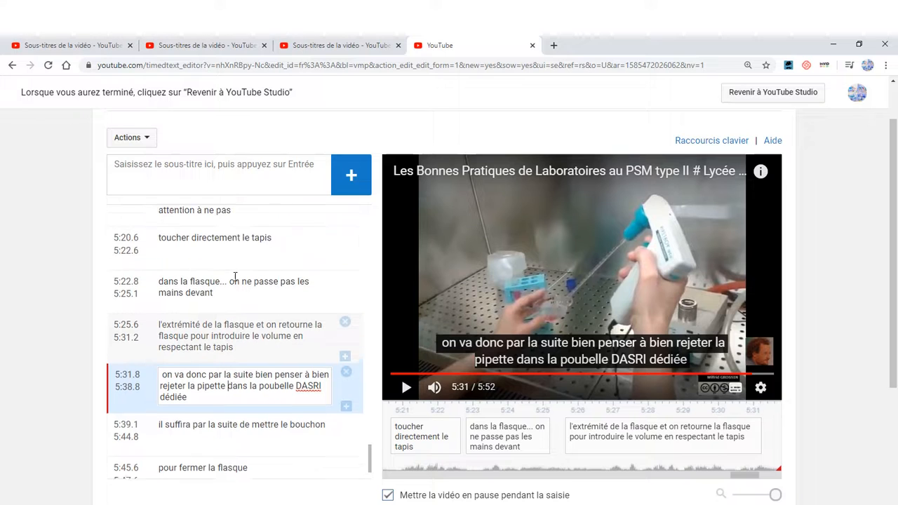
scroll(235, 277, down, 2)
scroll(235, 277, down, 2)
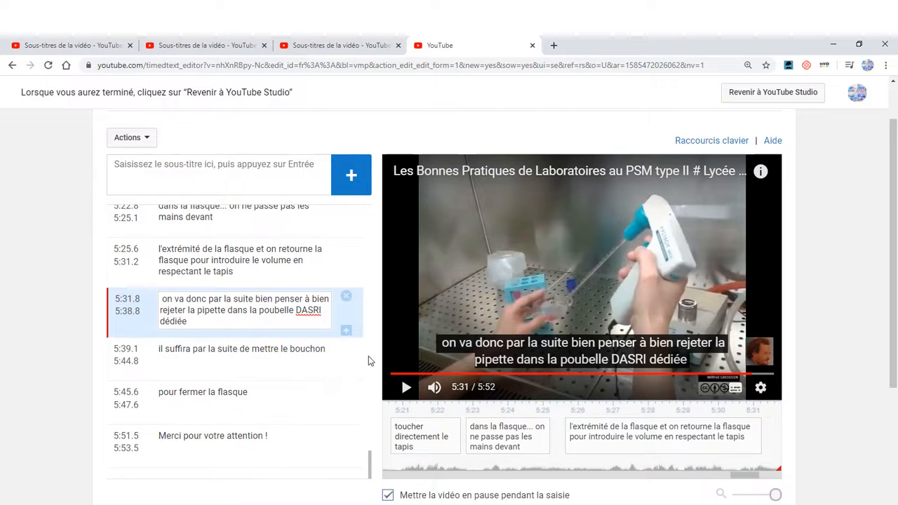
click(405, 388)
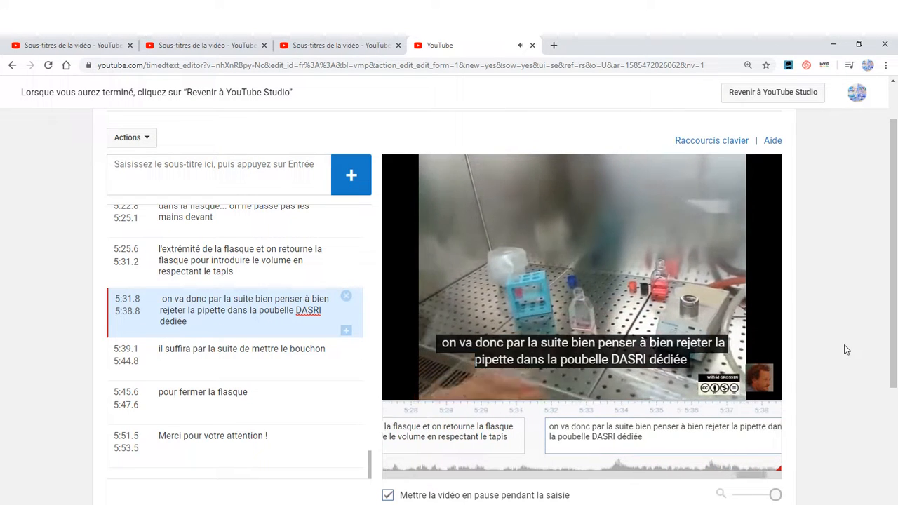
click(254, 322)
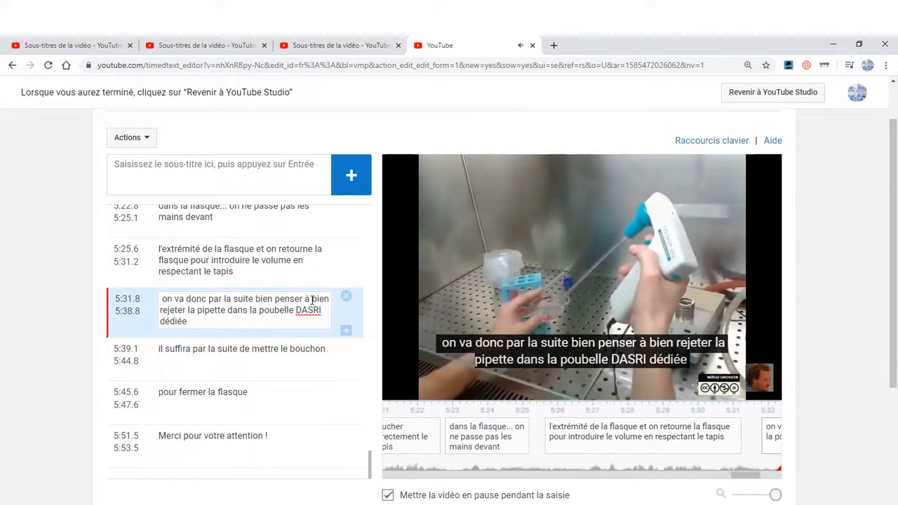
key(BackSpace)
key(BackSpace)
key(BackSpace)
key(BackSpace)
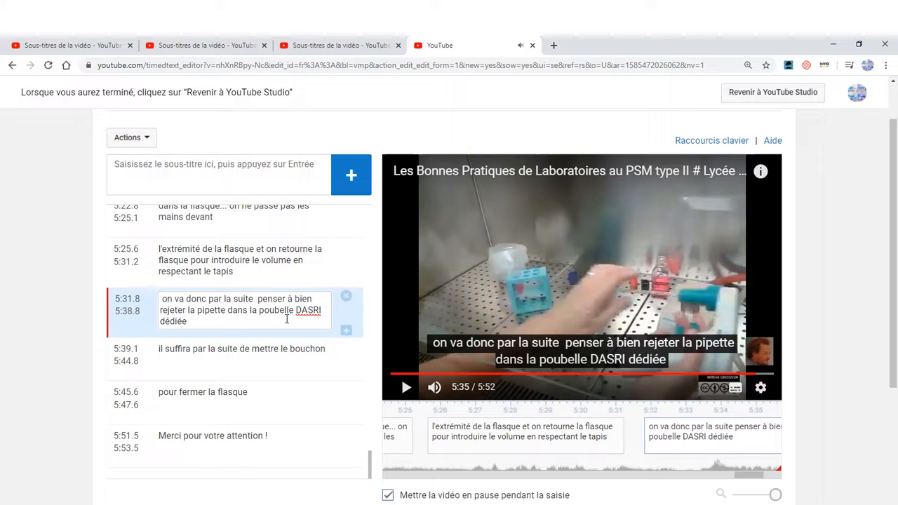
key(BackSpace)
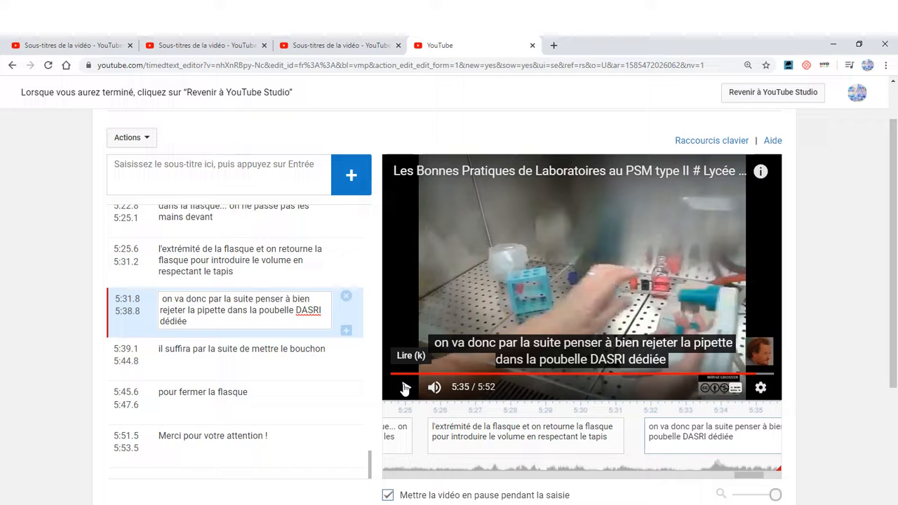
Play the video to its end, publish the edited French subtitles over the existing ones, and turn on captions in the player.
click(405, 387)
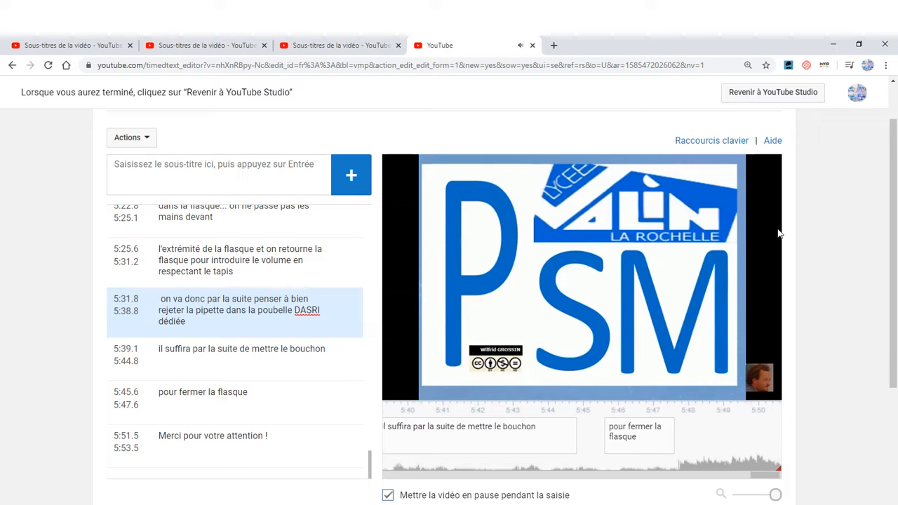
scroll(802, 325, up, 1)
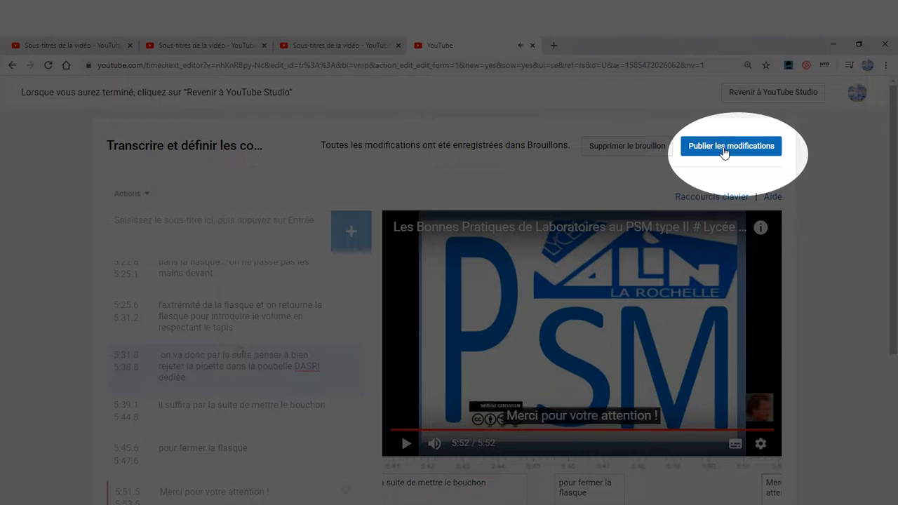
click(725, 150)
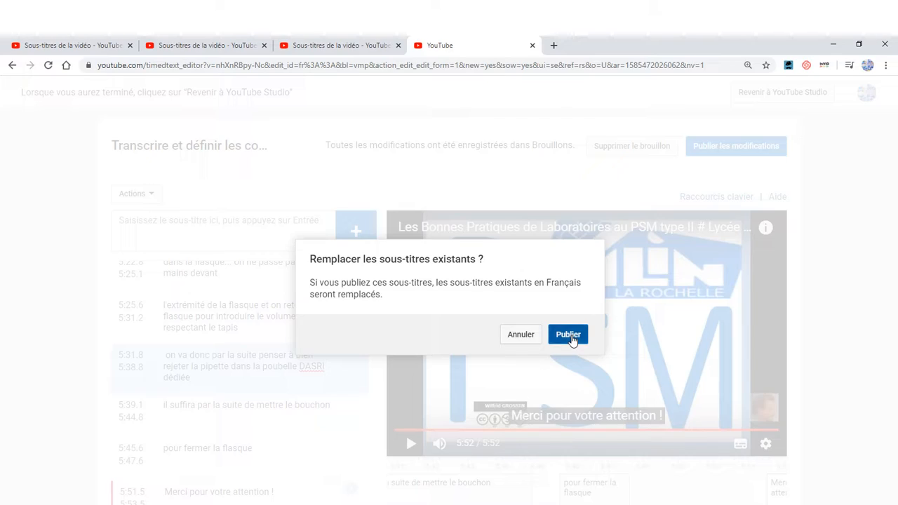
click(568, 335)
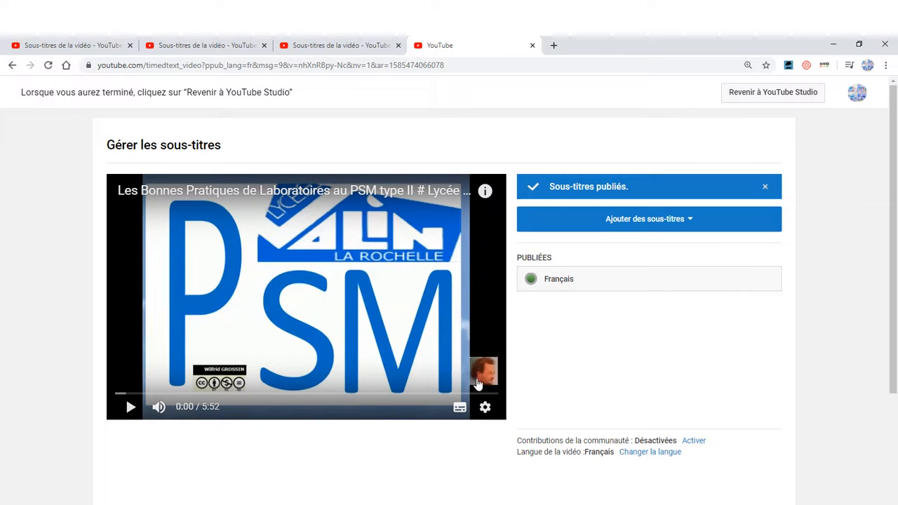
click(459, 408)
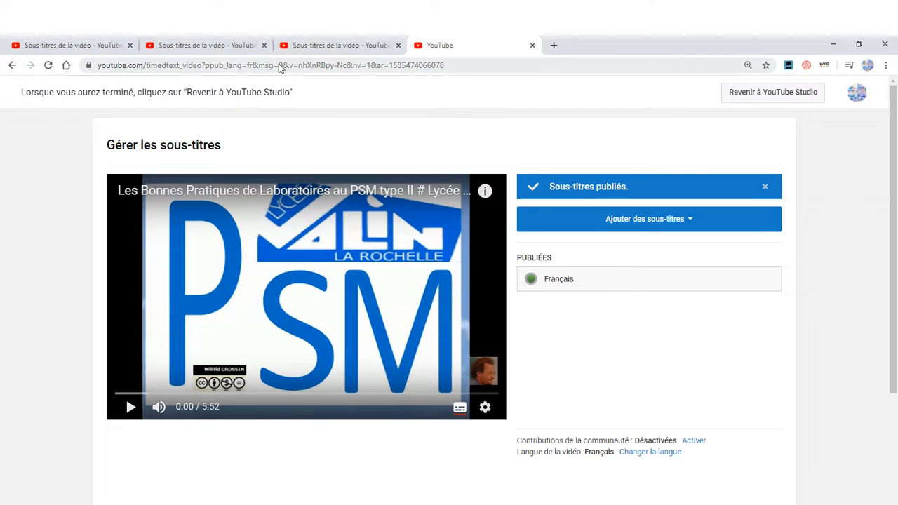
Search the channel for "psm" and open the subtitles page of "Les éléments fonctionnels du PSM type II # Lycée Valin".
click(180, 44)
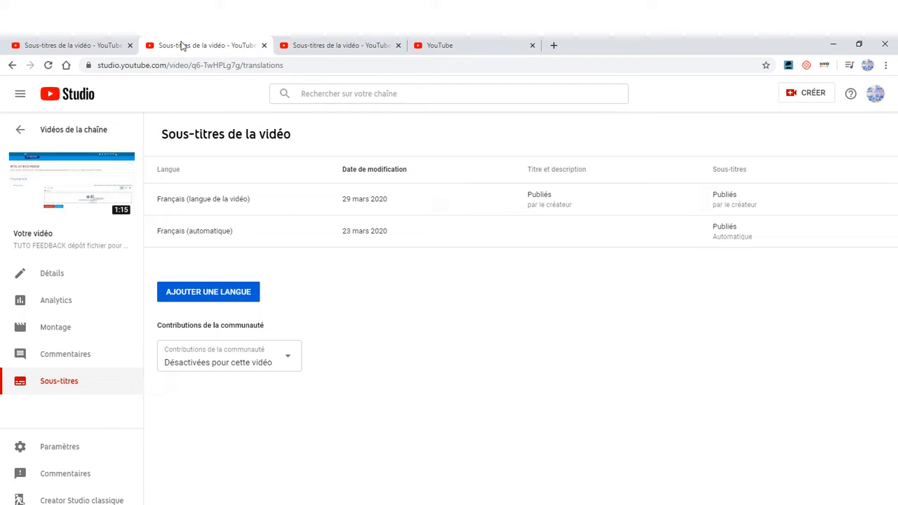
click(355, 96)
text(p)
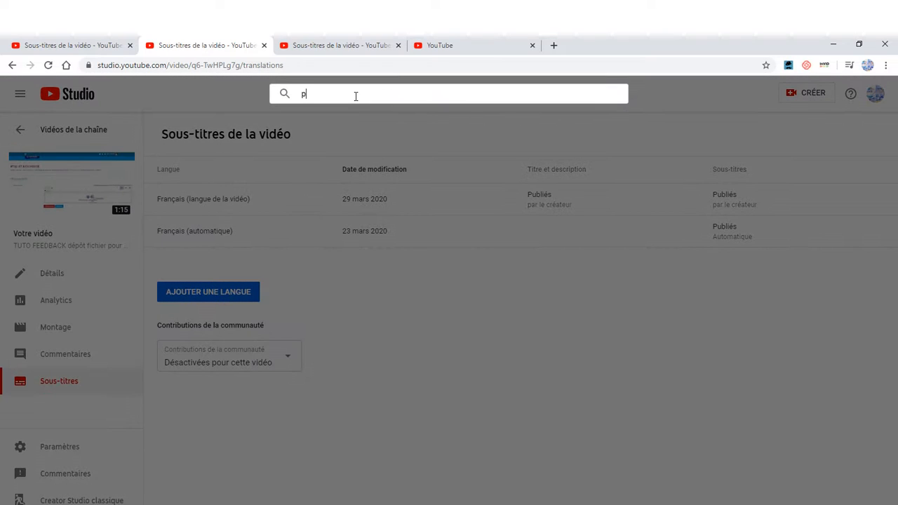
text(sm)
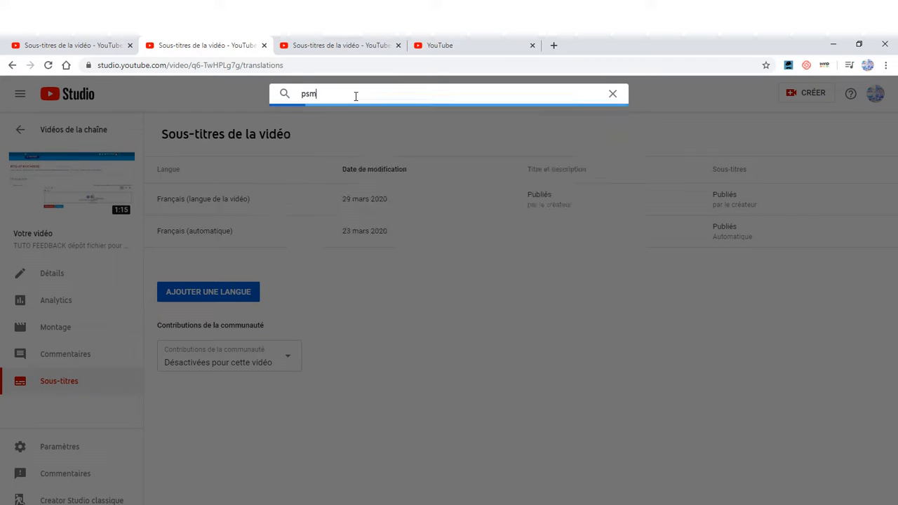
click(414, 184)
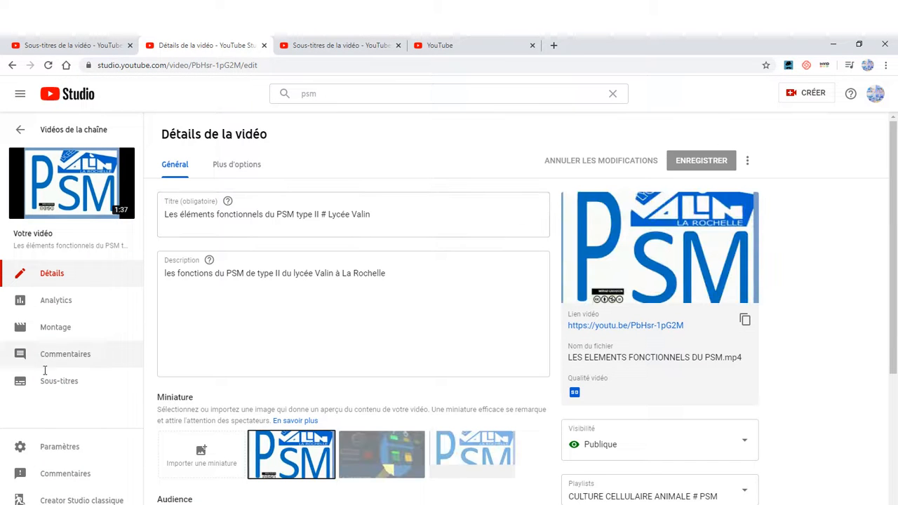
click(64, 380)
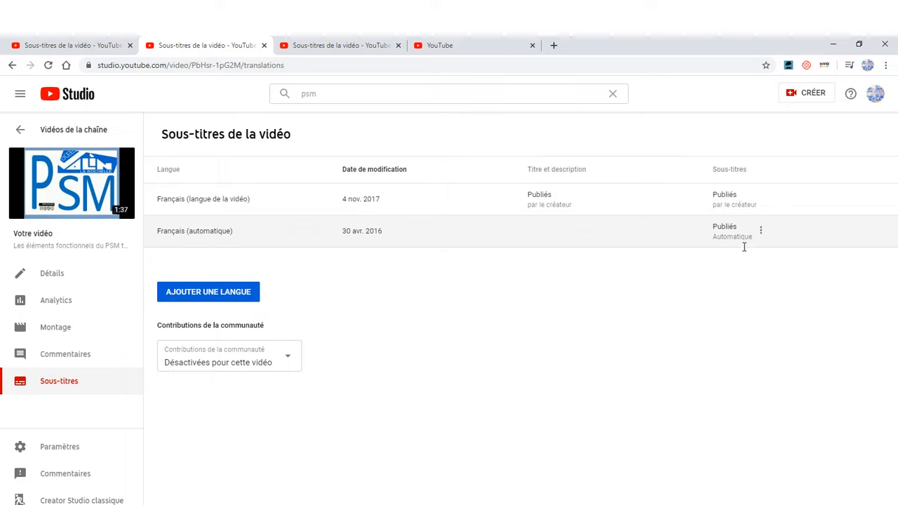
Delete the video's automatic French subtitles and play the video on its YouTube watch page.
click(763, 231)
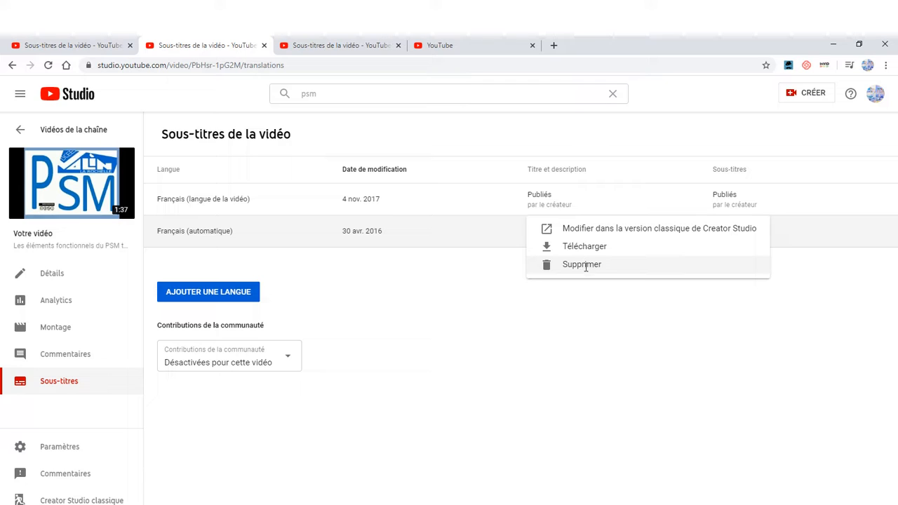
click(585, 265)
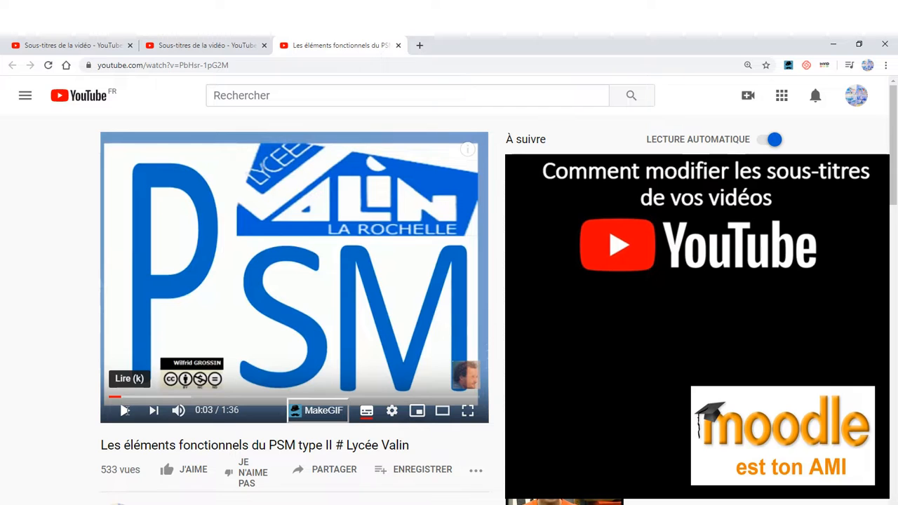
click(125, 410)
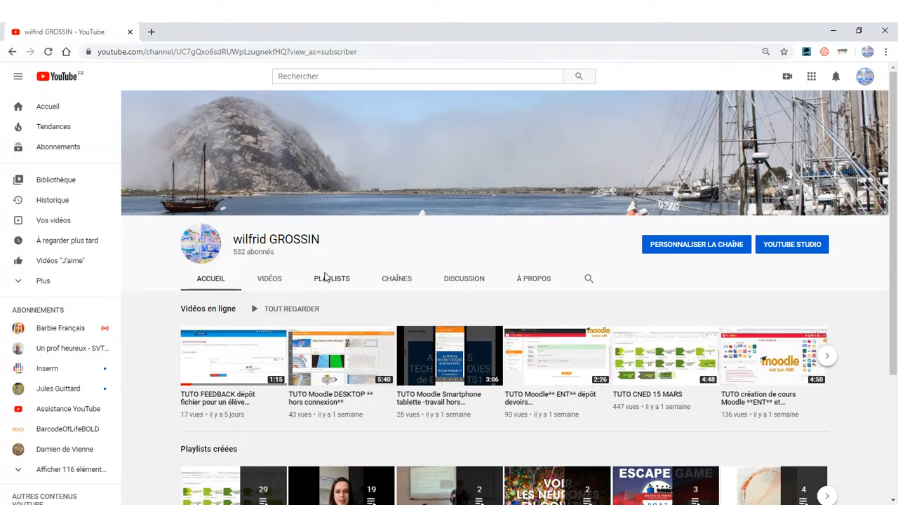
Open "TUTO FEEDBACK dépôt fichier pour un élève MOODLE VALIN" from the channel, pause it, and go to its subtitles page in YouTube Studio.
click(245, 357)
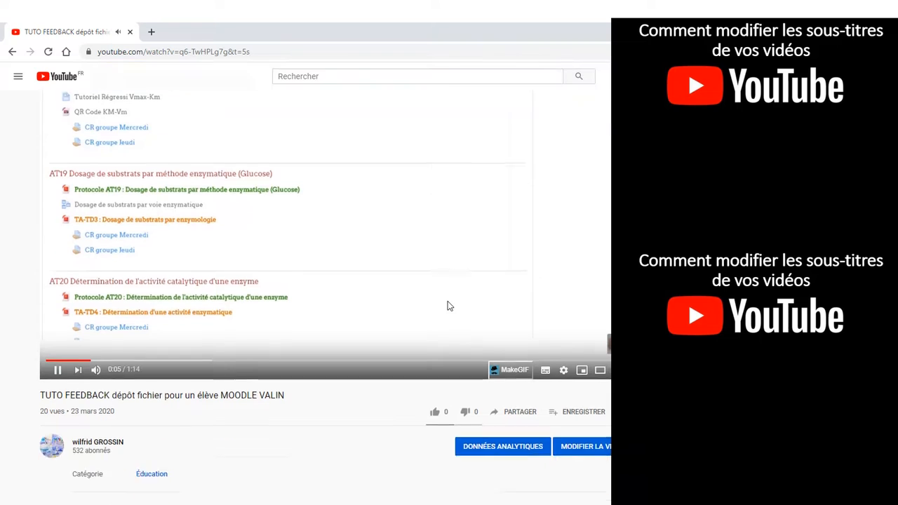
scroll(448, 304, down, 3)
click(59, 233)
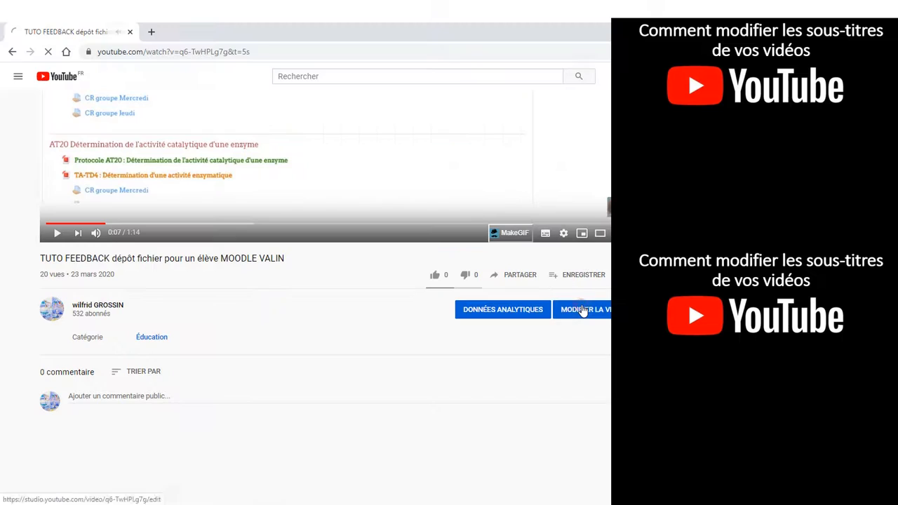
click(581, 310)
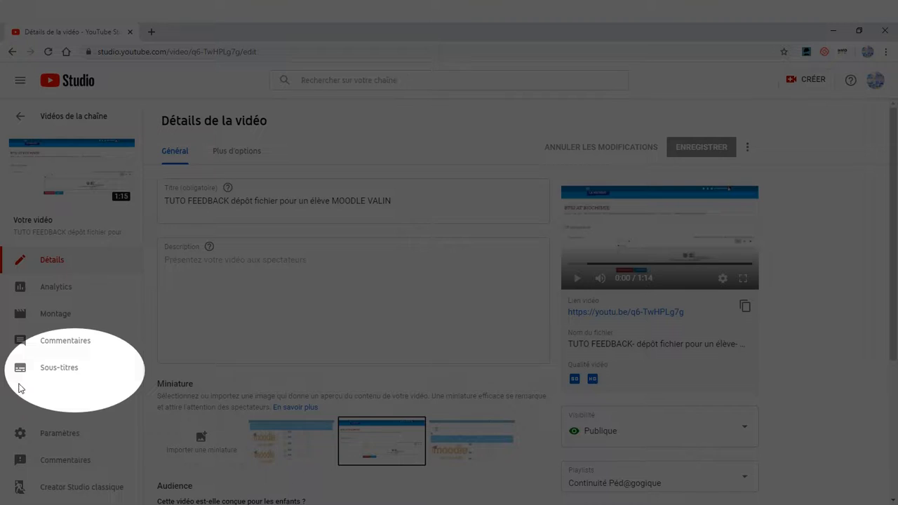
click(59, 370)
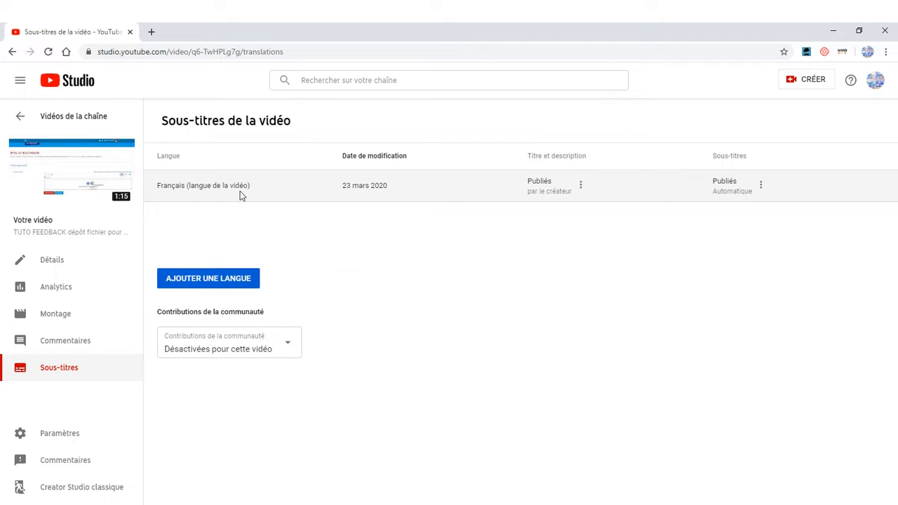
click(761, 188)
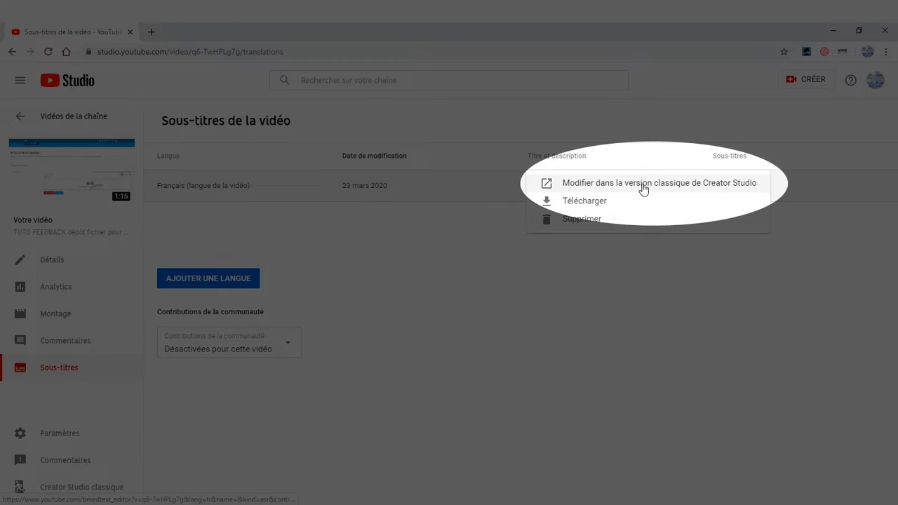
click(507, 324)
click(277, 347)
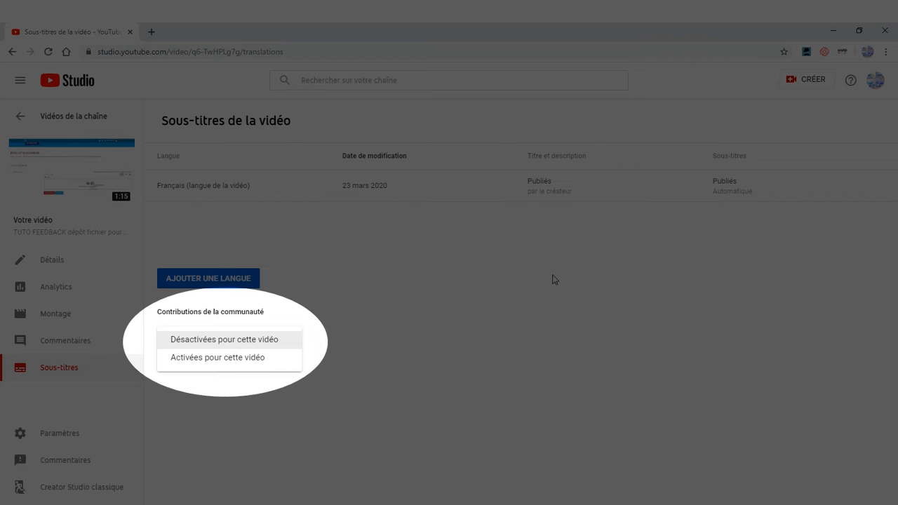
click(744, 178)
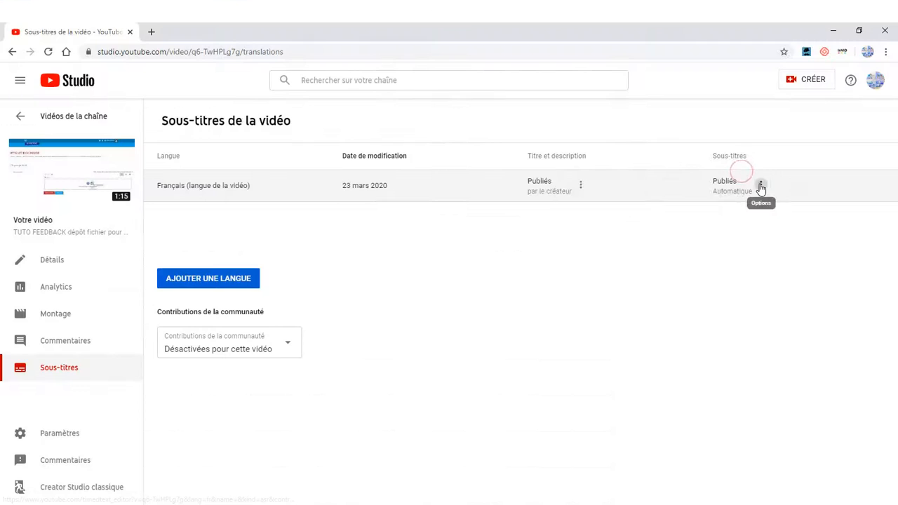
Open the automatic French subtitles in the classic Creator Studio editor, make them editable, and play the video from the first line.
click(758, 186)
click(644, 185)
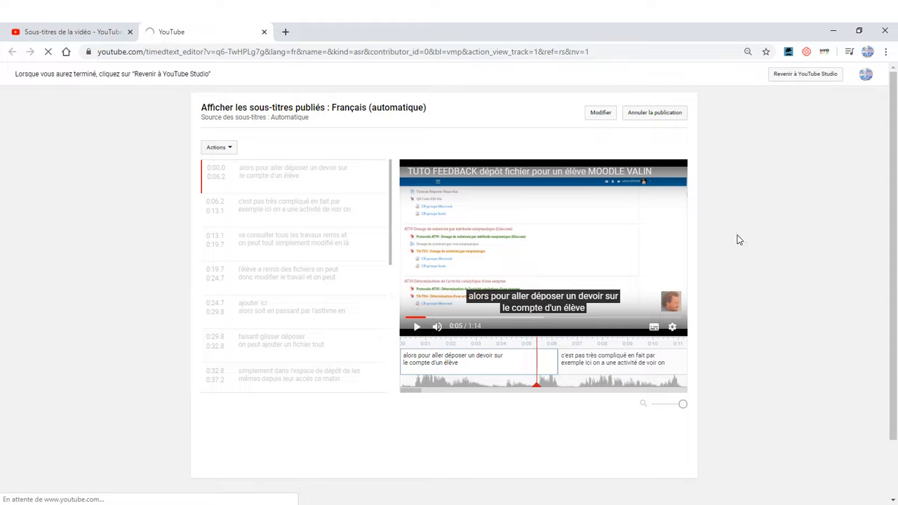
click(606, 119)
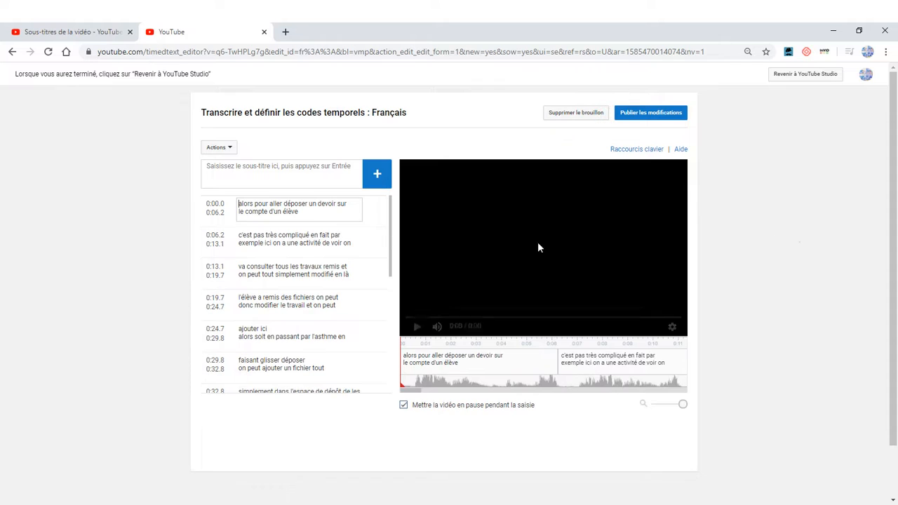
click(287, 206)
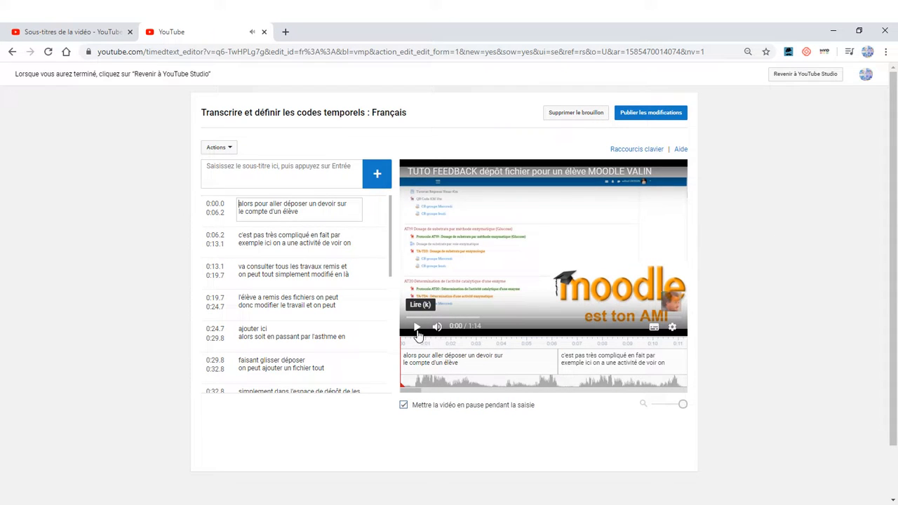
click(417, 328)
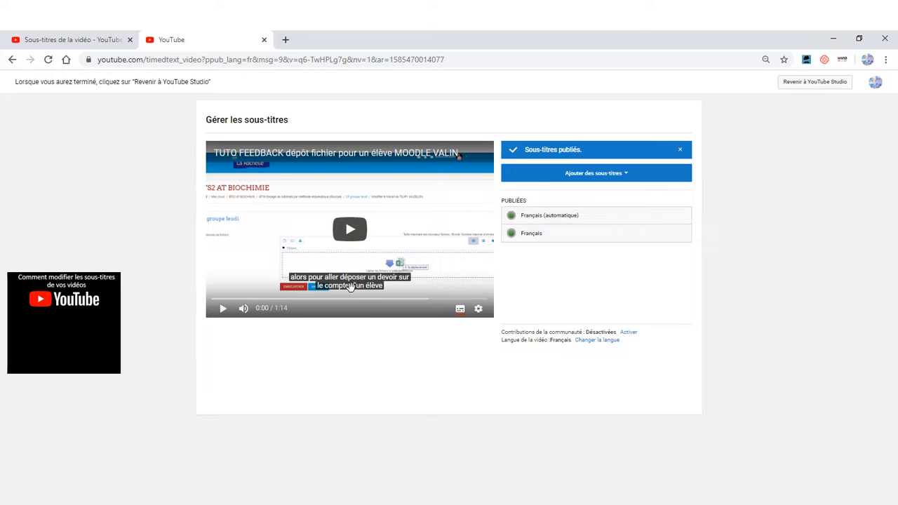
Play the video with captions turned on to check the published French subtitles, and pause at 0:17.
click(223, 310)
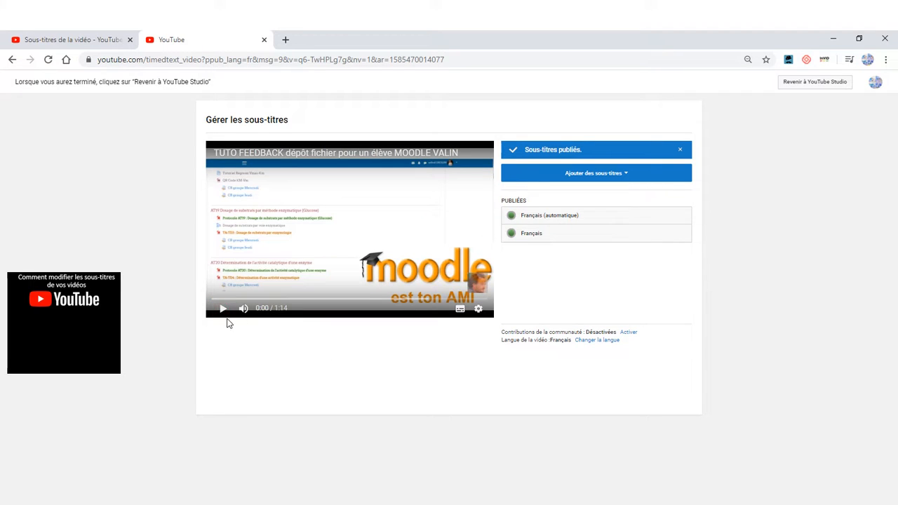
click(223, 309)
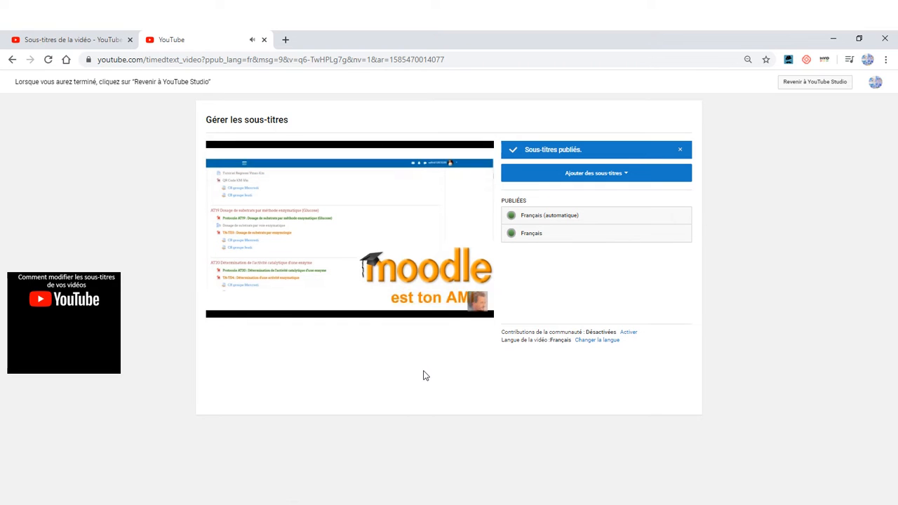
click(463, 307)
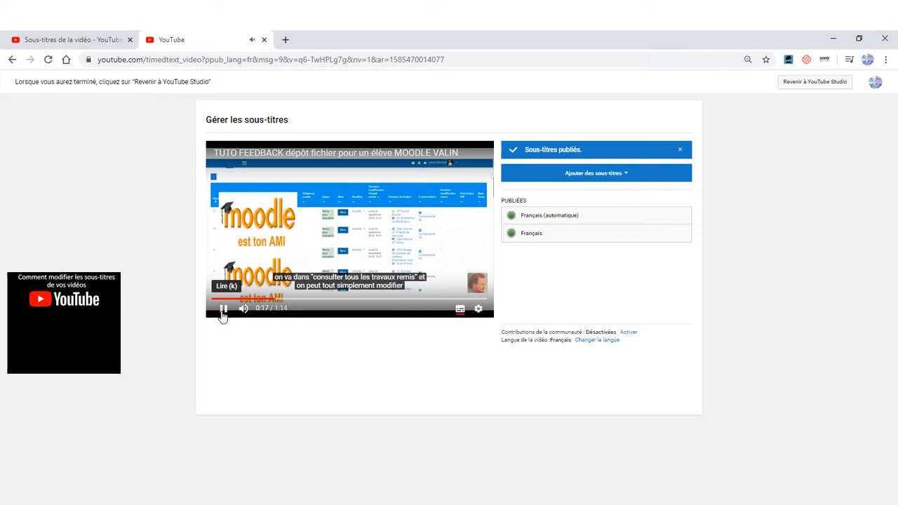
click(221, 310)
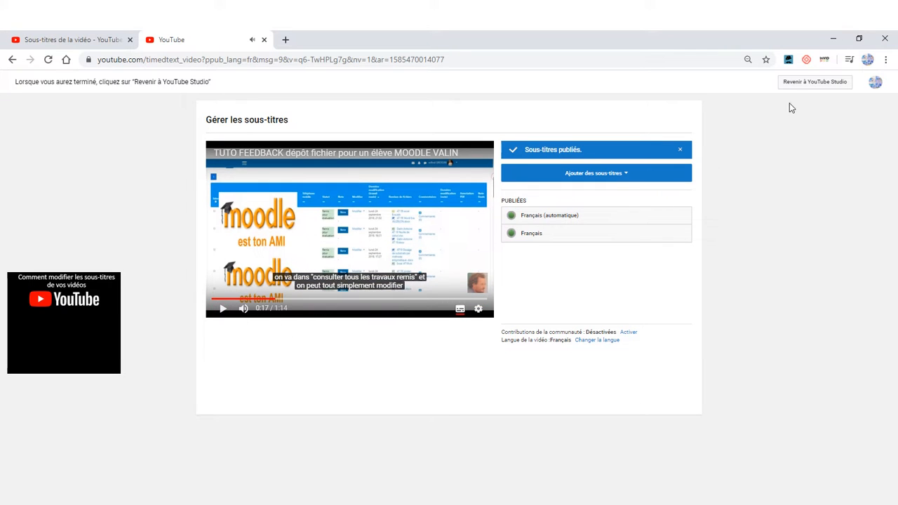
Return to YouTube Studio and open the subtitles page of the newest video in the channel's video list.
click(798, 83)
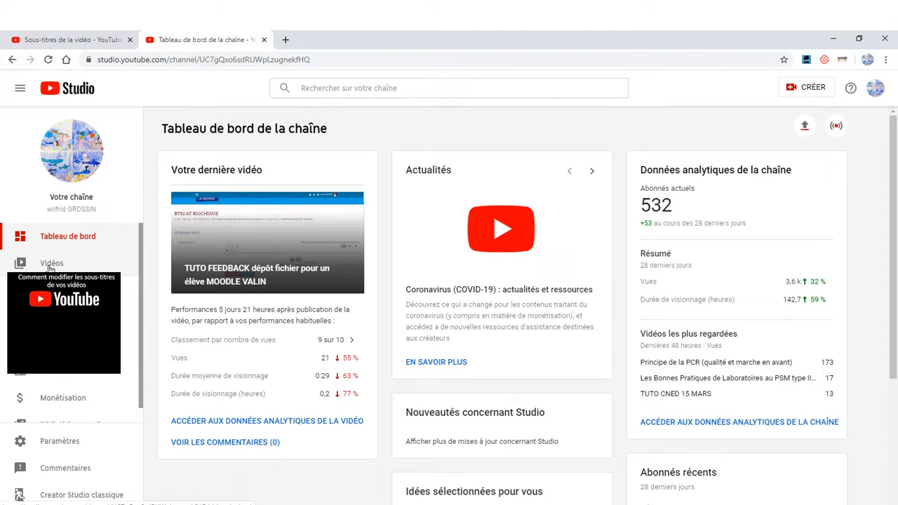
click(50, 266)
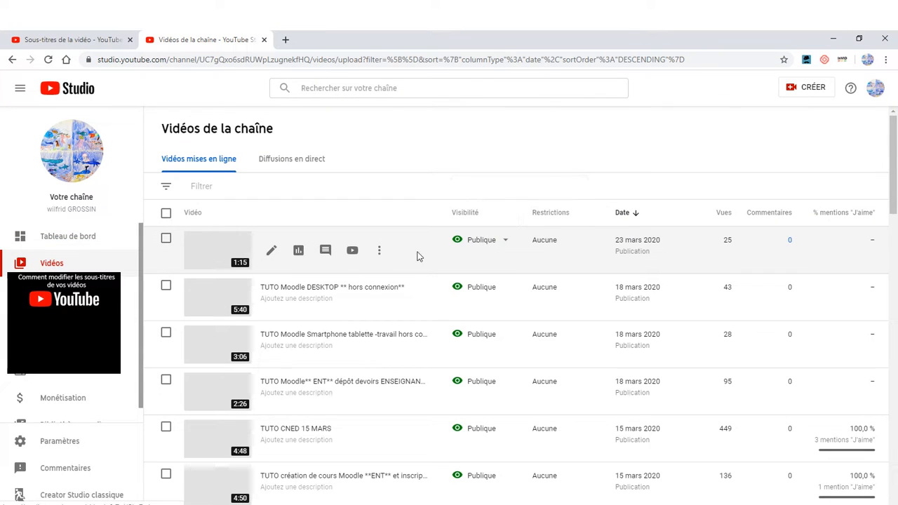
click(243, 244)
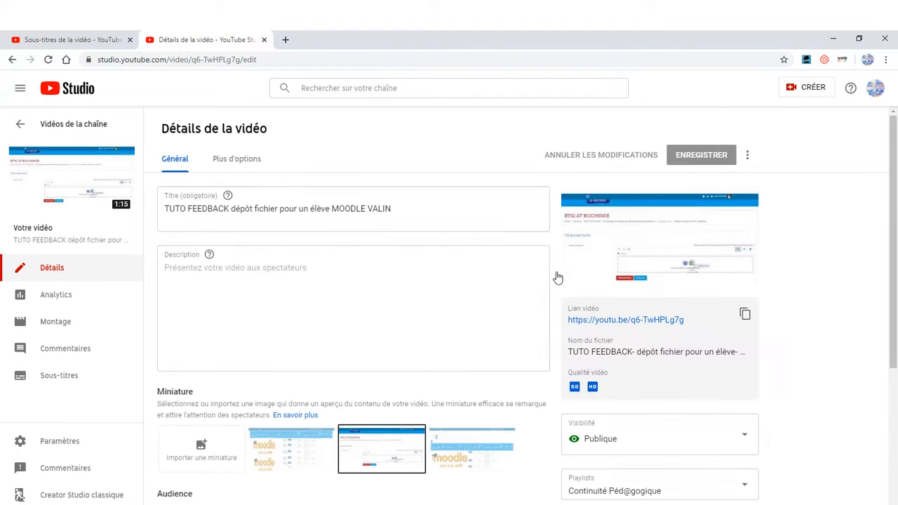
click(78, 378)
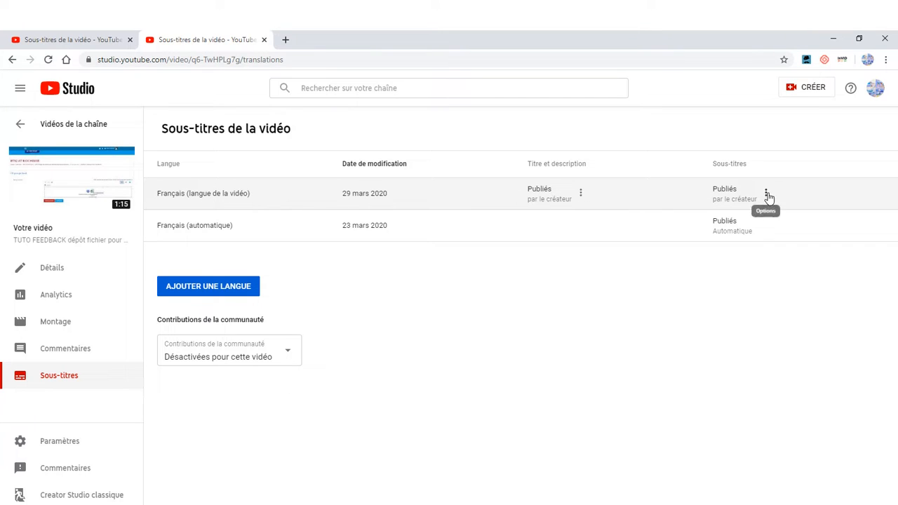
click(767, 194)
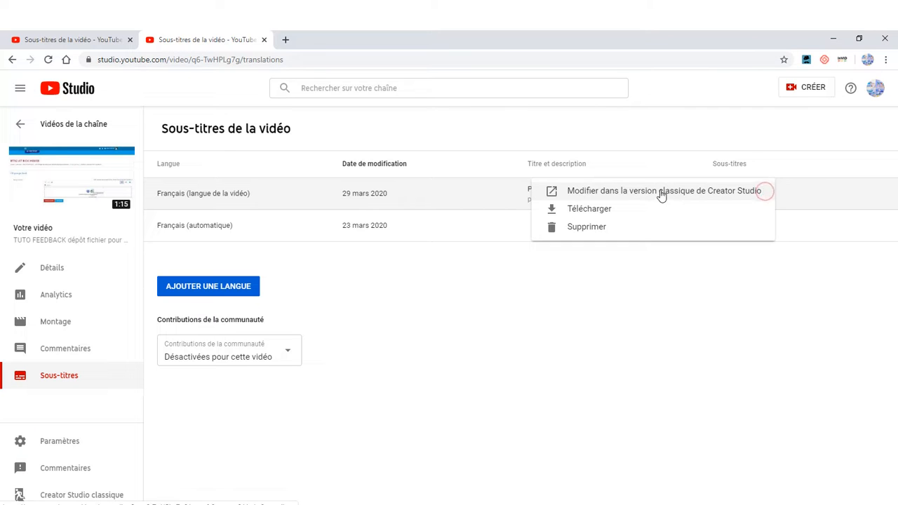
click(667, 362)
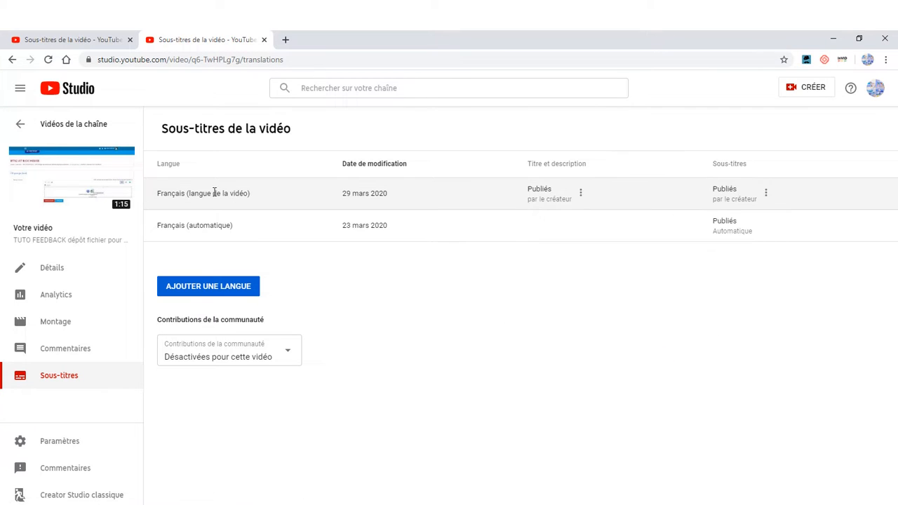
click(287, 355)
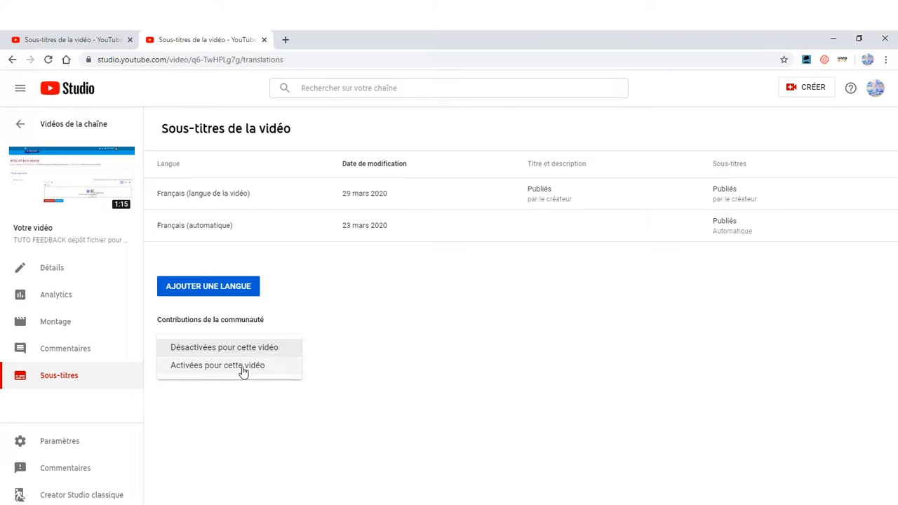
click(401, 347)
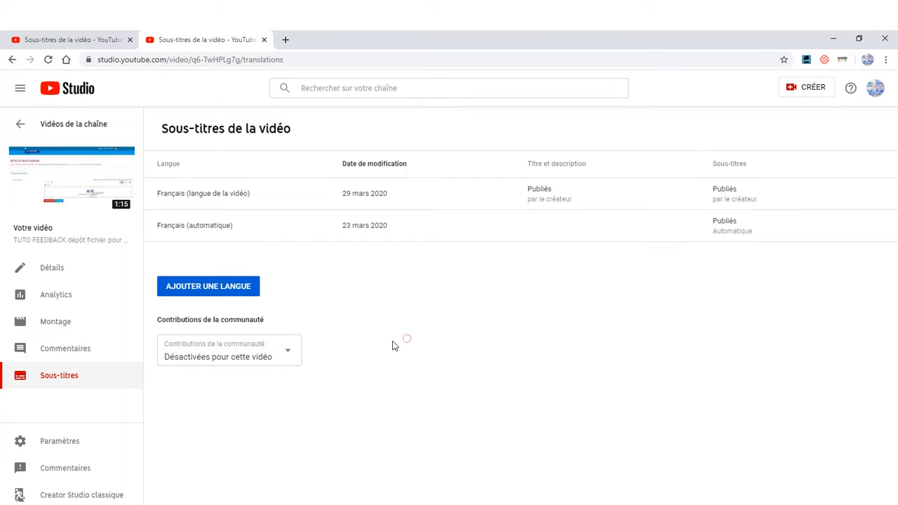